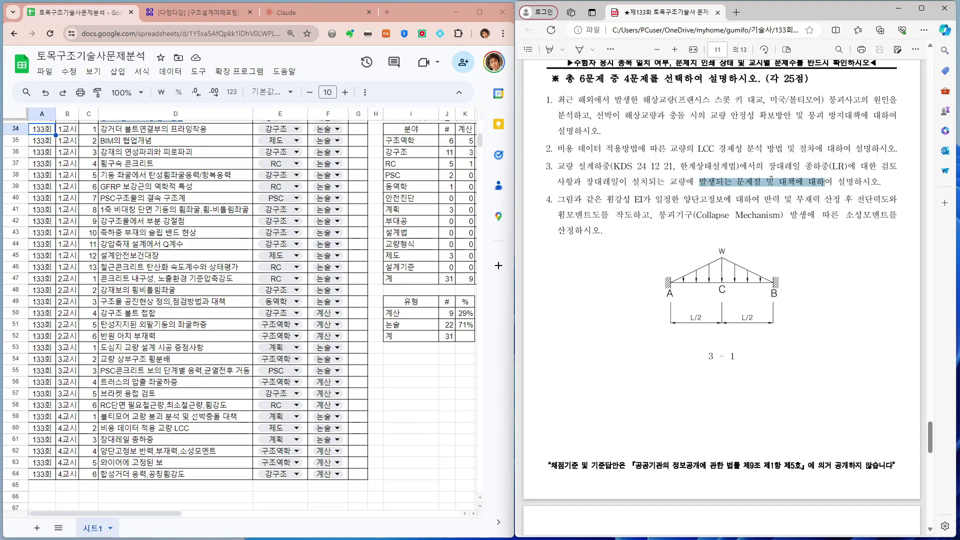
Step: Read question 4 of the fourth session in the exam PDF, highlighting the text that asks for the plastic moment
left_click(803, 248)
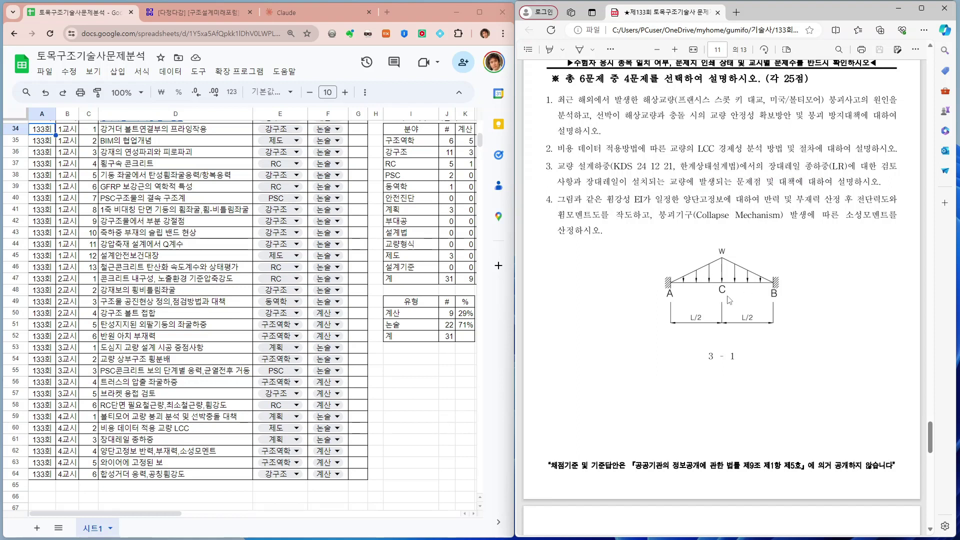
left_click_drag(846, 215, 863, 229)
left_click(853, 243)
Step: Read question 5 in the exam PDF and highlight the phrase asking for the maximum load P
scroll(845, 270, "down", 3)
scroll(844, 270, "down", 5)
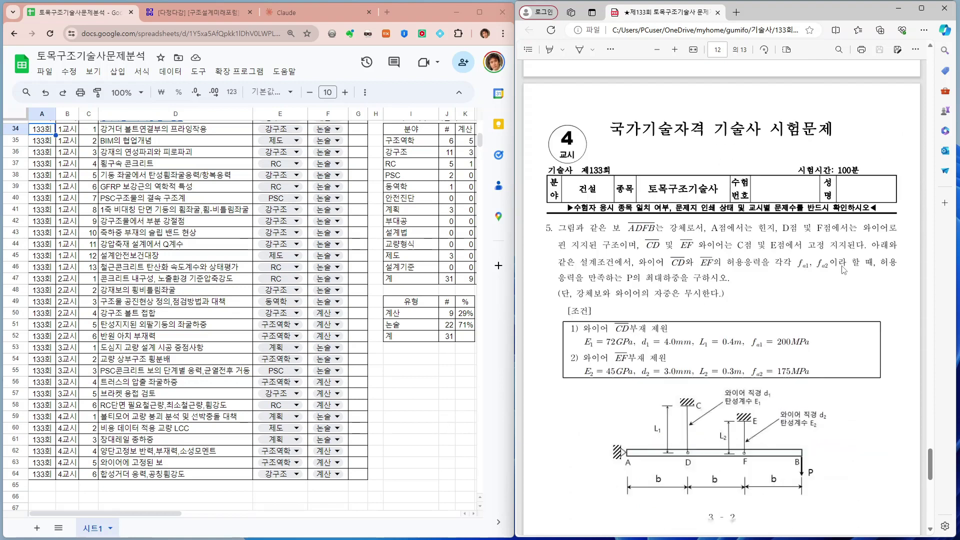
scroll(844, 271, "down", 2)
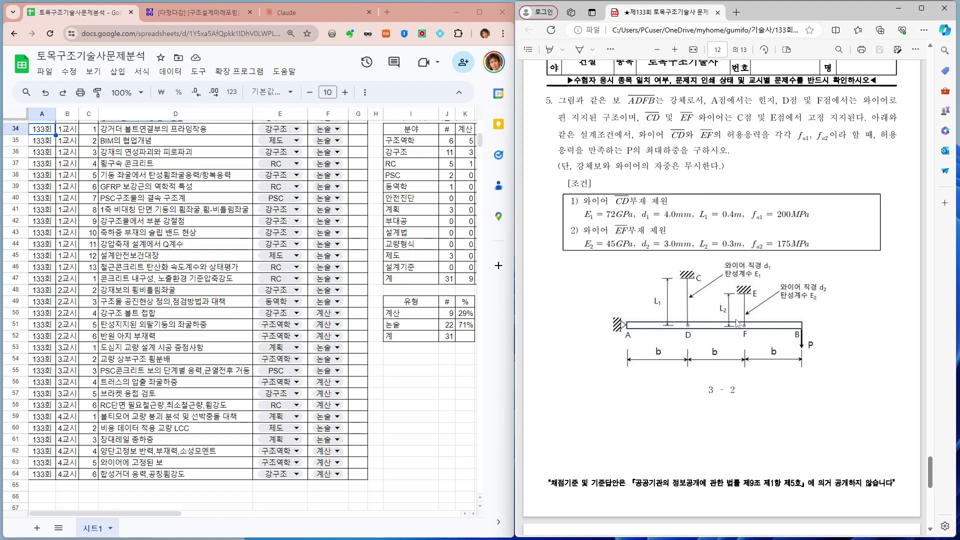
left_click_drag(615, 152, 704, 151)
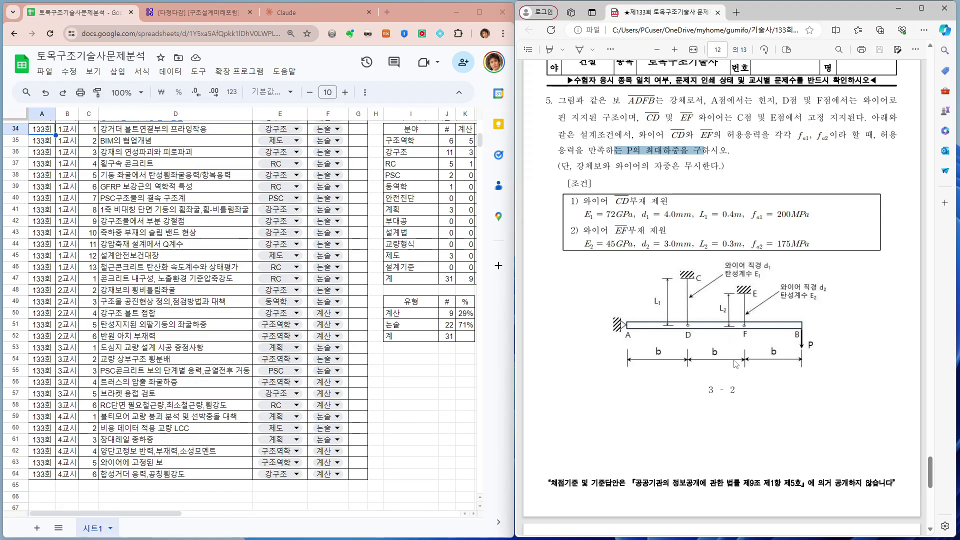
Step: Read question 6 in the exam PDF and highlight the part (a) wording about steel and concrete stresses
scroll(735, 364, "down", 5)
scroll(754, 227, "up", 3)
scroll(754, 226, "down", 6)
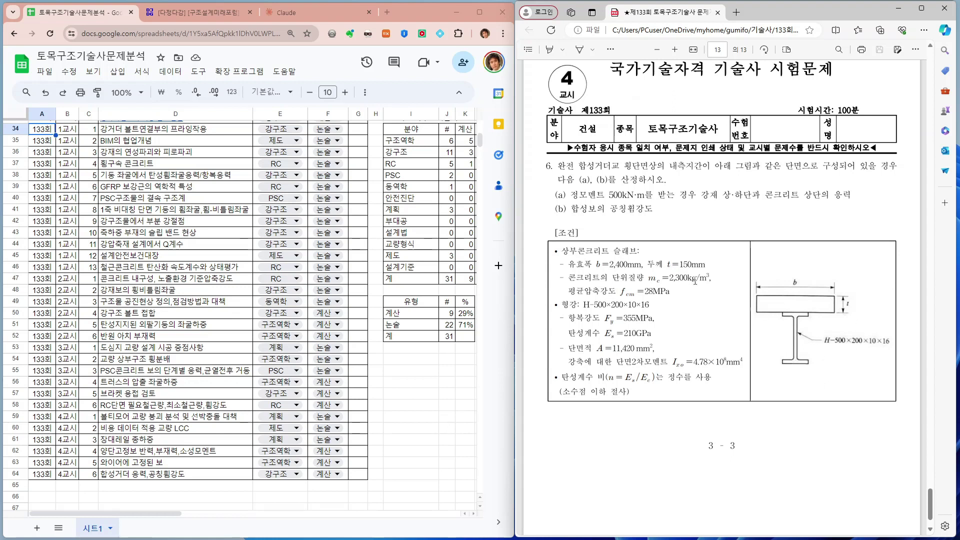
left_click_drag(613, 198, 863, 196)
left_click(699, 202)
left_click(799, 214)
left_click_drag(711, 195, 781, 196)
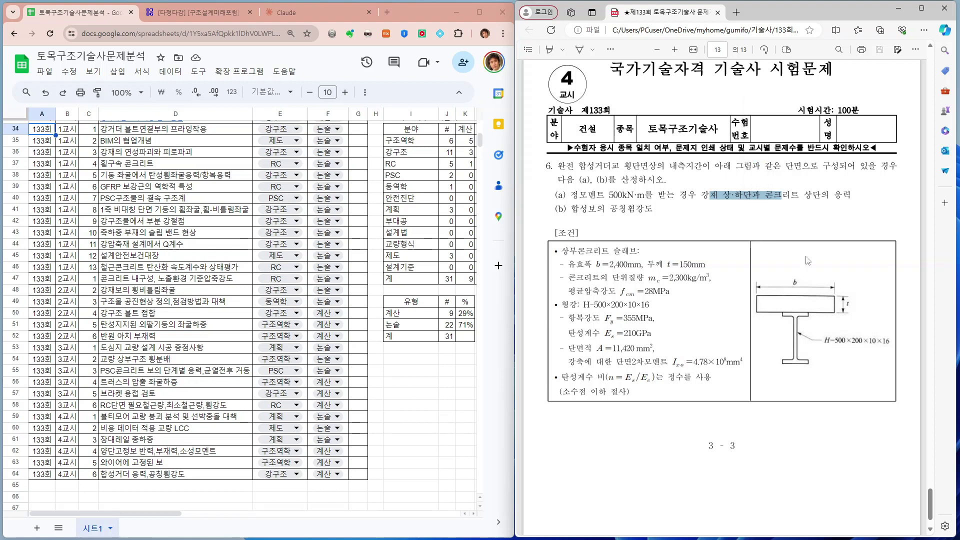
Step: Highlight part (b) of question 6, on the composite beam's nominal flexural strength, and look over the whole question
left_click(823, 214)
left_click_drag(572, 216, 620, 213)
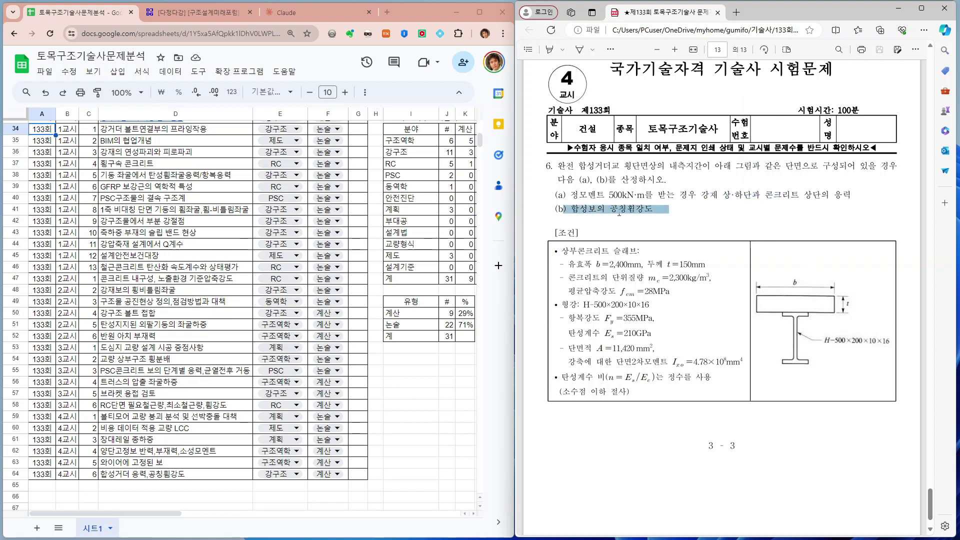
left_click(652, 229)
double_click(615, 210)
left_click(719, 256)
scroll(723, 296, "down", 1)
scroll(651, 298, "up", 3)
scroll(651, 298, "up", 1)
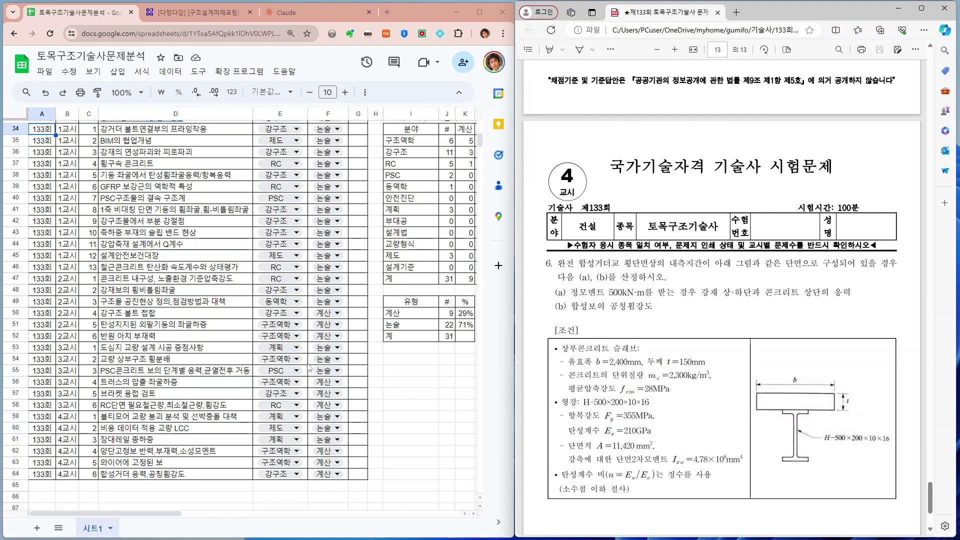
Step: Widen the spreadsheet window across the screen so the full field table and its pie charts are shown
left_click(152, 362)
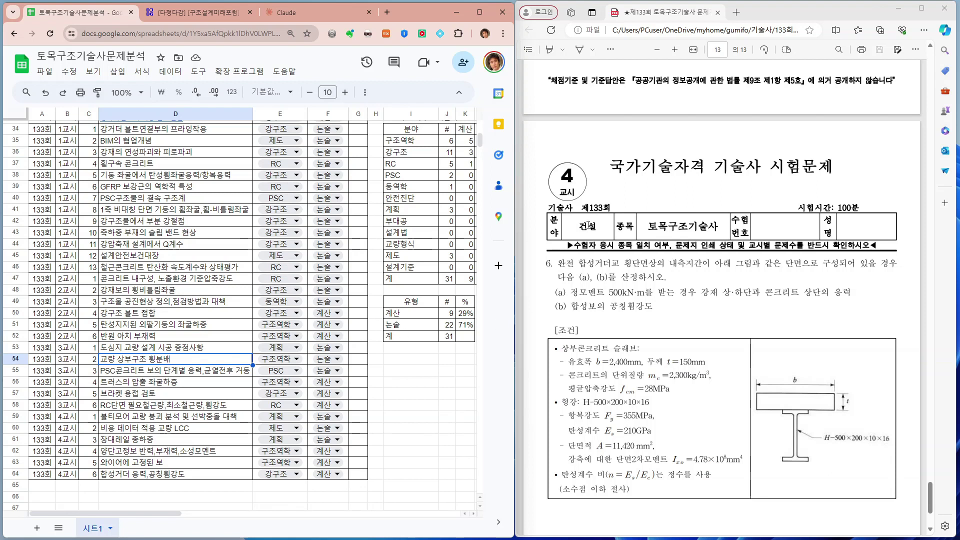
left_click_drag(516, 240, 953, 241)
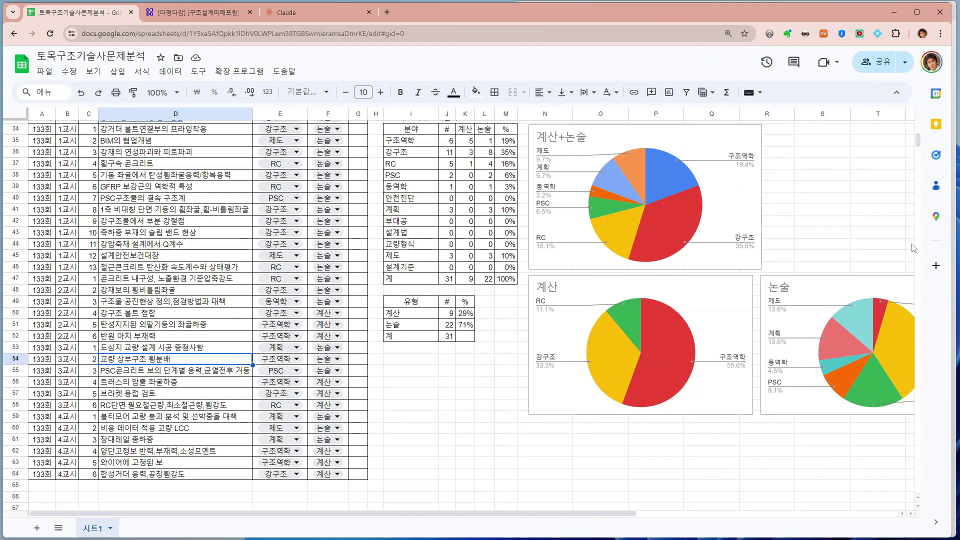
left_click(483, 372)
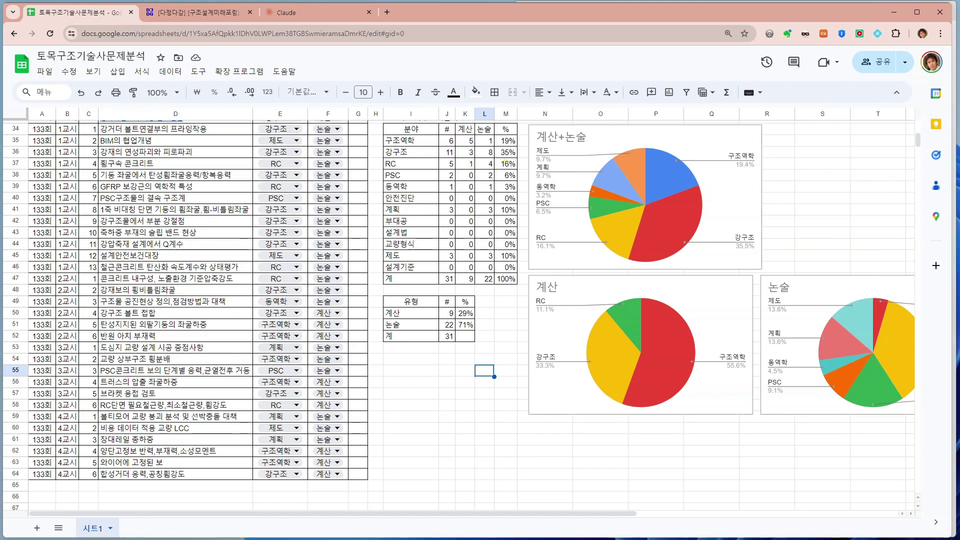
Step: Mark in red the 133회 percentages for 구조역학, 강구조, RC, 계획 and 제도, underline 설계안전보건대장, and mark the totals
left_click_drag(519, 147, 529, 141)
left_click_drag(520, 138, 521, 134)
left_click_drag(520, 134, 523, 154)
left_click_drag(520, 211, 524, 205)
left_click_drag(99, 261, 170, 257)
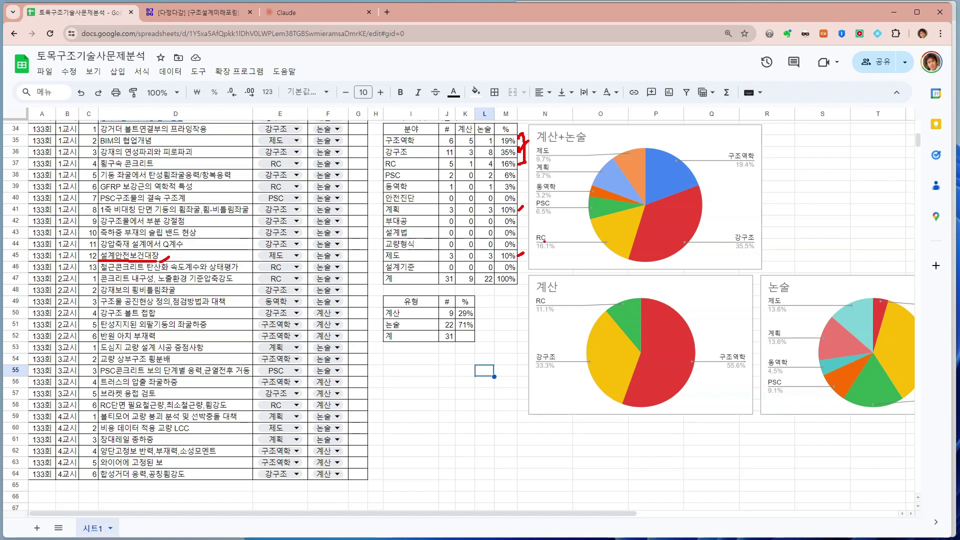
left_click_drag(439, 285, 453, 284)
left_click_drag(482, 285, 493, 285)
Step: Check the 132회 calculation and essay shares for comparison, and return to the 133회 table
scroll(484, 322, "up", 7)
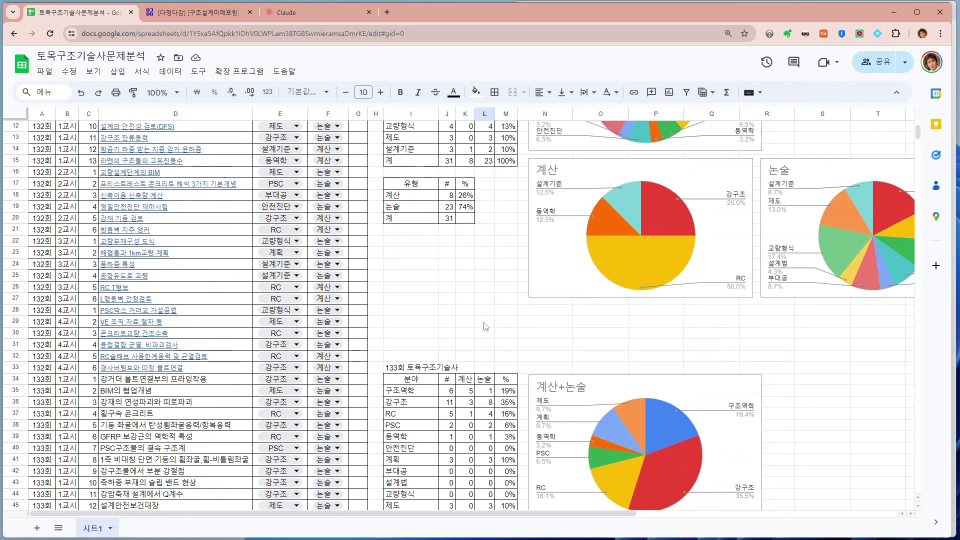
scroll(484, 326, "up", 4)
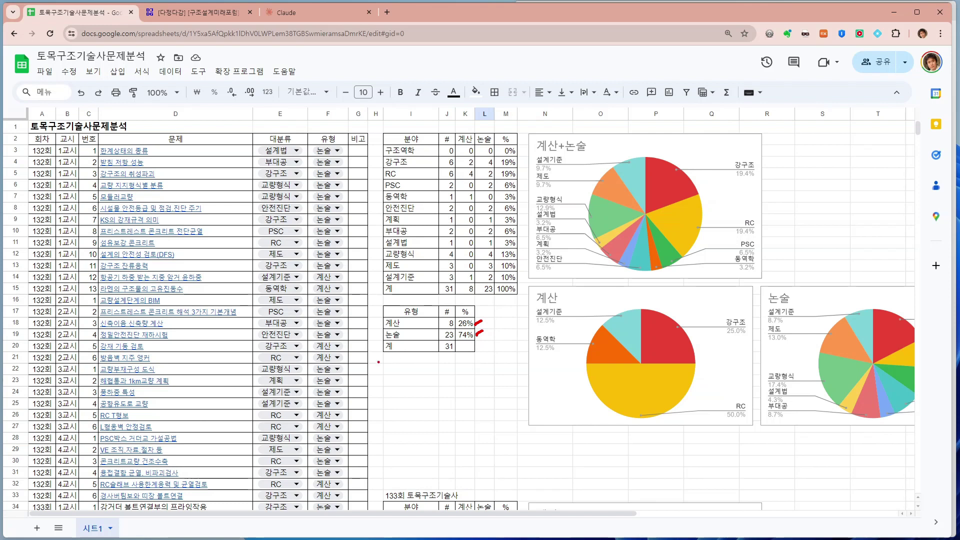
scroll(358, 371, "down", 5)
scroll(358, 371, "down", 4)
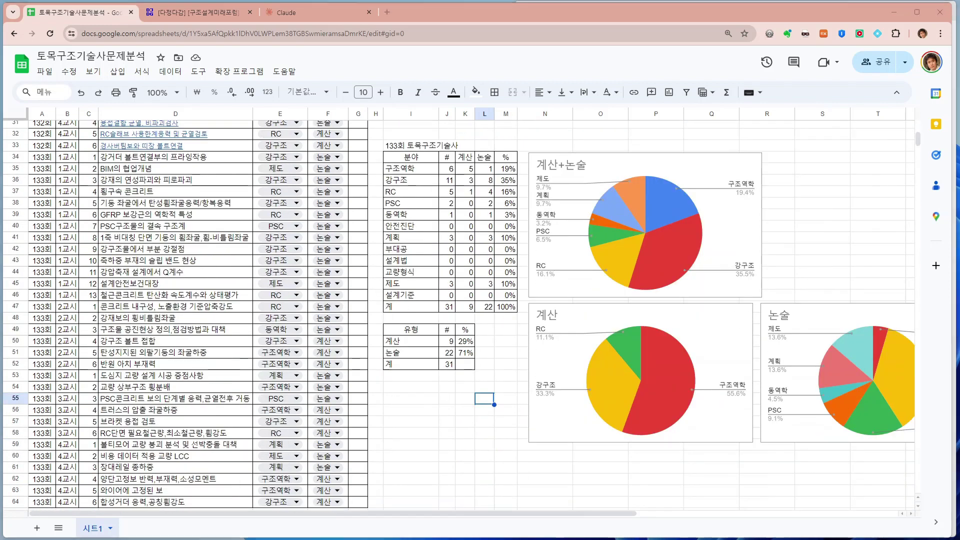
Step: Bracket the 133회 essay and calculation question groups in red, tick the calculation groups, and clear the marks
left_click_drag(353, 156, 350, 290)
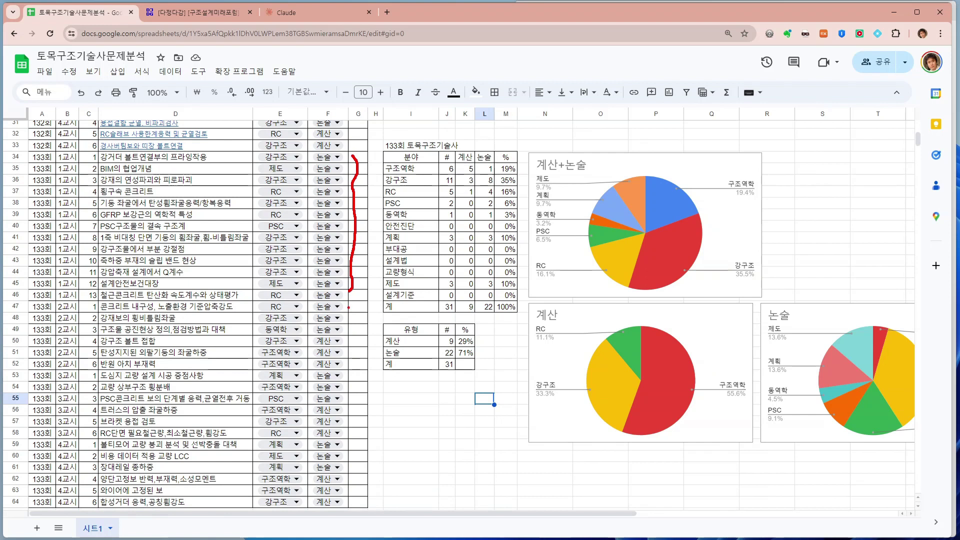
left_click_drag(350, 302, 354, 498)
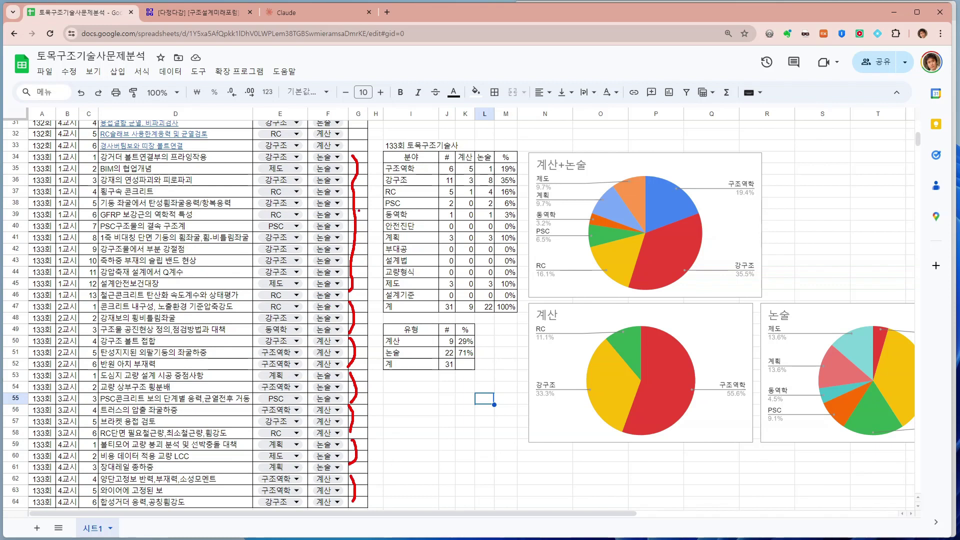
left_click_drag(359, 238, 359, 276)
left_click_drag(480, 342, 488, 341)
left_click_drag(357, 342, 368, 343)
left_click_drag(358, 413, 378, 412)
left_click_drag(358, 468, 379, 471)
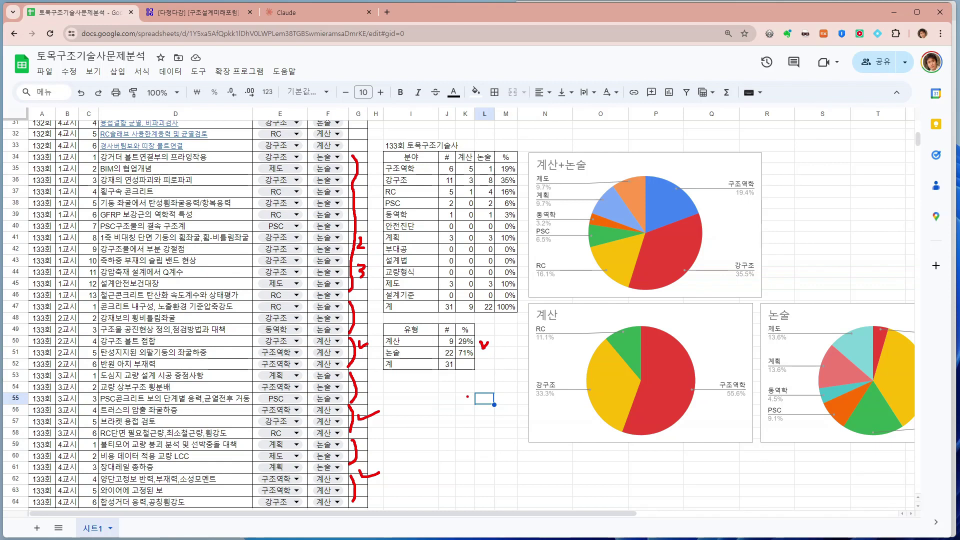
key("Escape")
Step: Examine the 132회 field table, checking the 강구조 percentage and the 계산 counts for 강구조 and RC
scroll(500, 374, "up", 10)
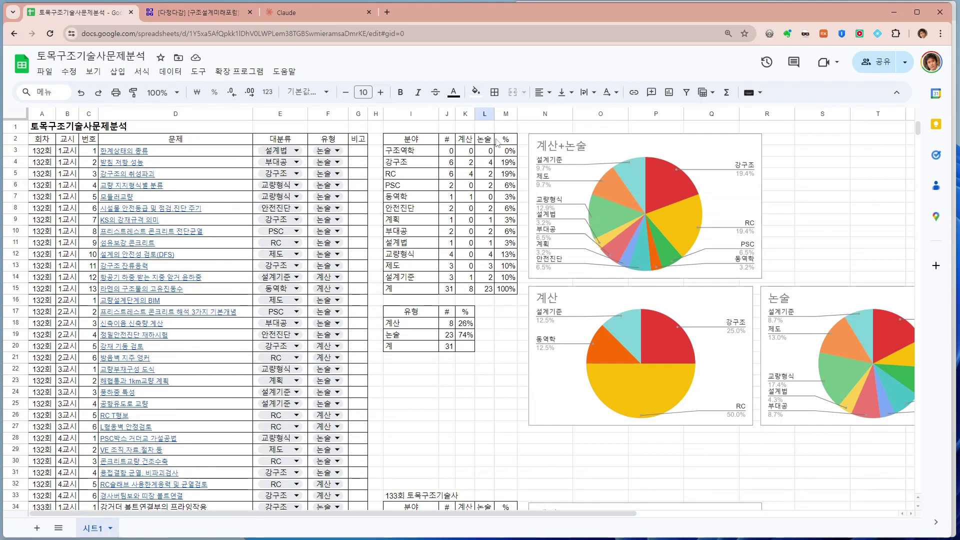
left_click(509, 153)
left_click(507, 311)
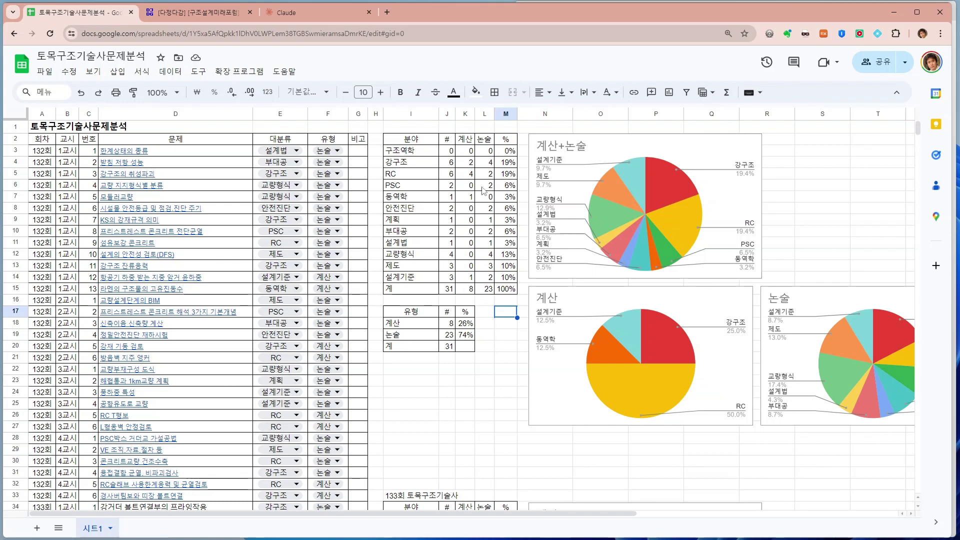
left_click(509, 176)
left_click(509, 167)
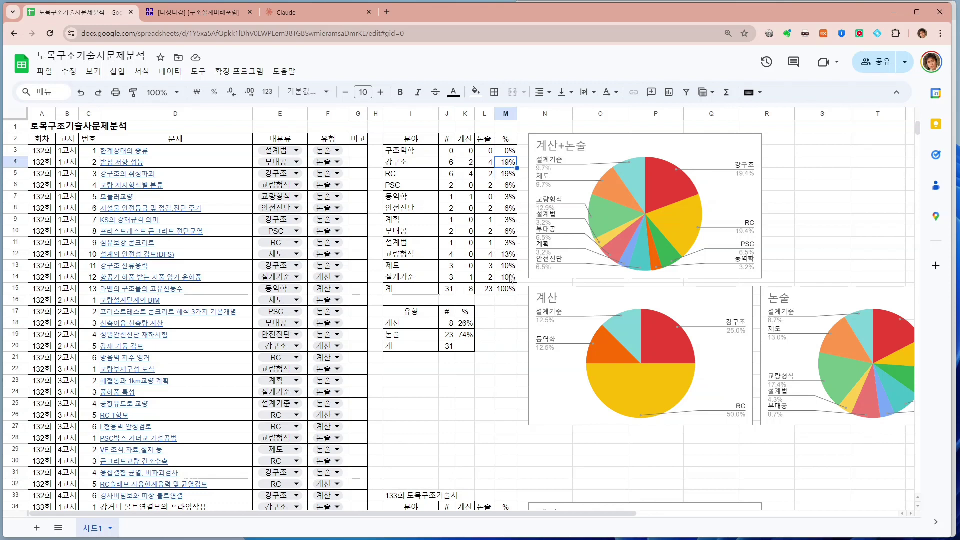
left_click(471, 166)
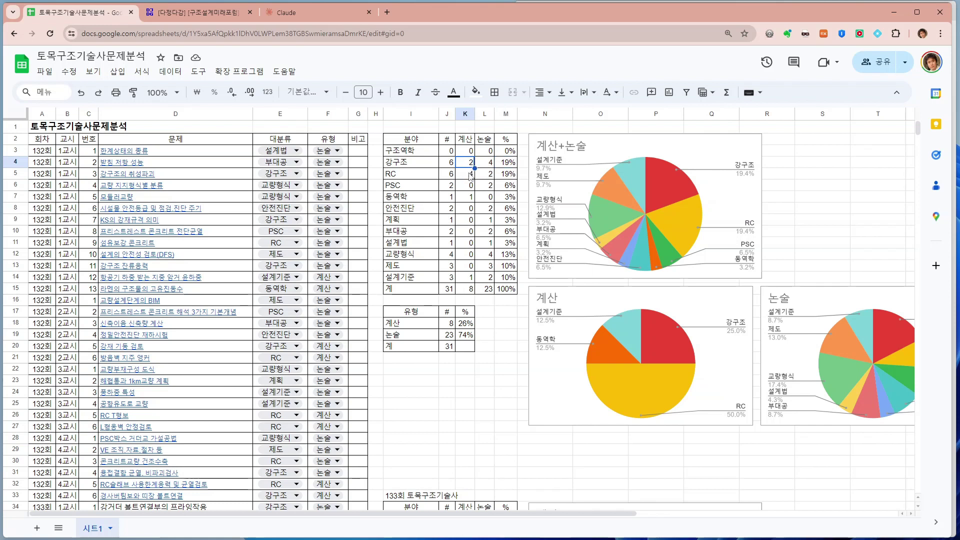
left_click(471, 175)
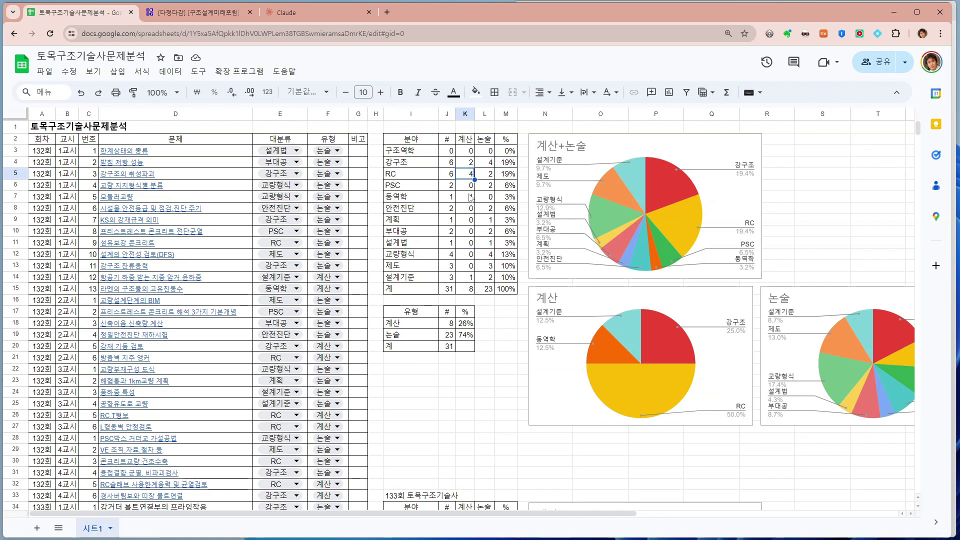
left_click(510, 335)
Step: Examine the 133회 field table, checking the 계산 count for 구조역학
scroll(510, 335, "down", 8)
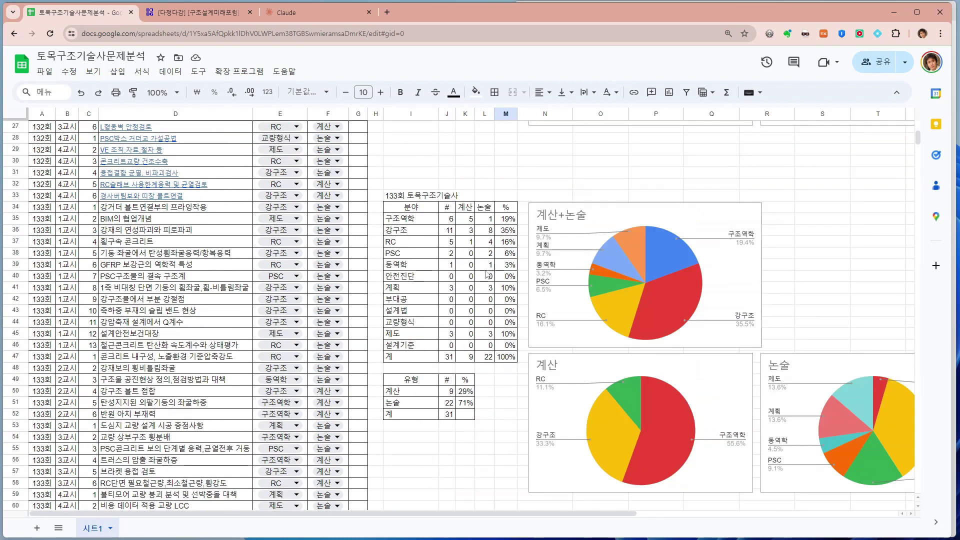
left_click(470, 221)
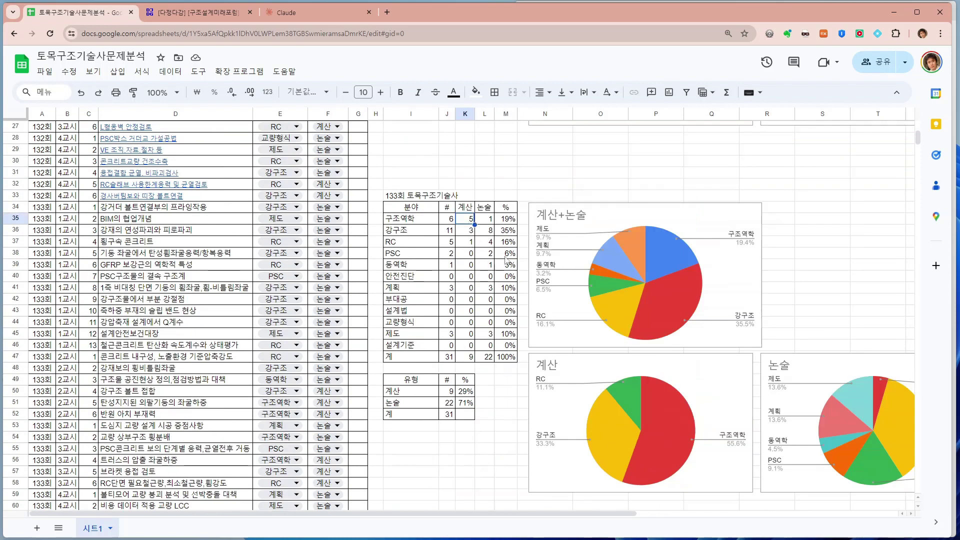
left_click(520, 246)
scroll(517, 283, "down", 3)
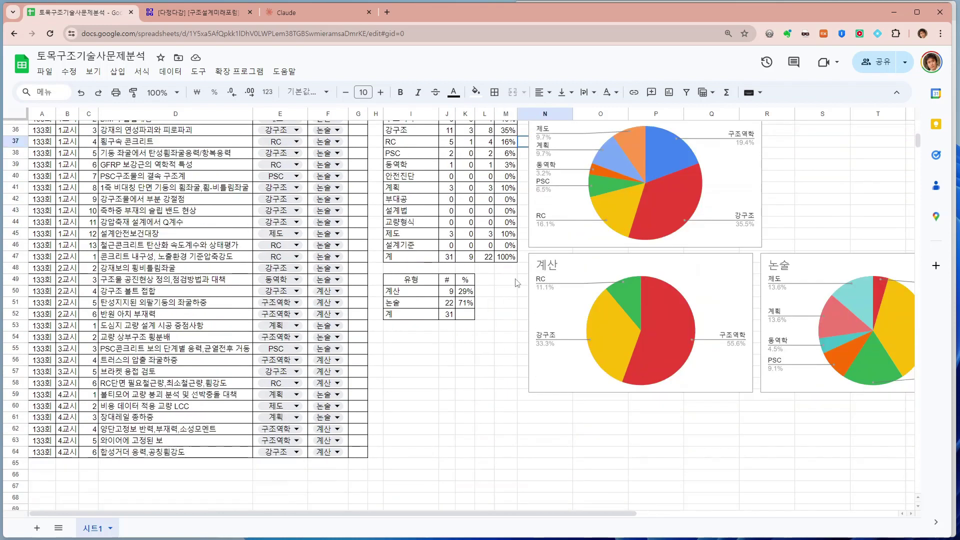
scroll(517, 283, "up", 2)
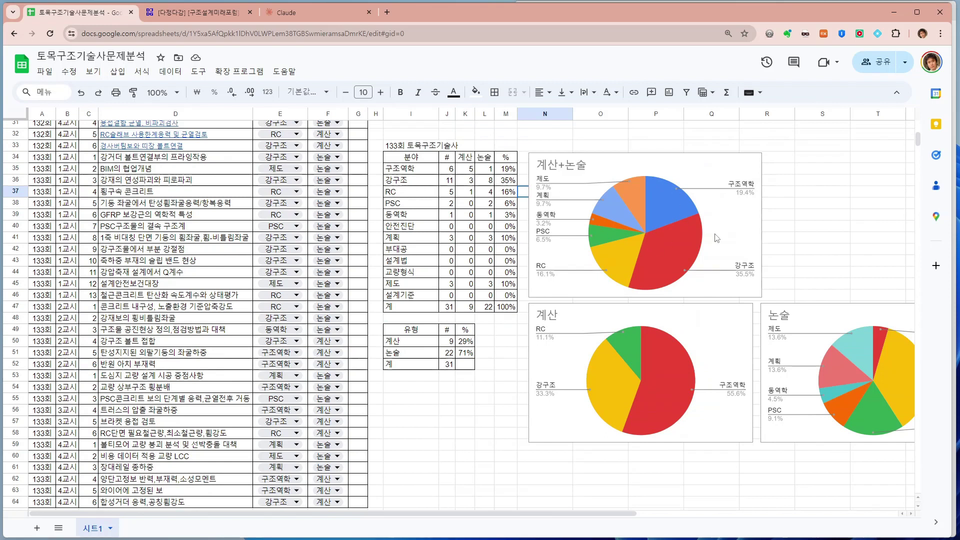
Step: Circle 강구조 in red on the 133회 계산+논술 chart, mark the main fields on the 계산 chart, and clear the marks
mouse_move(741, 282)
left_mouse_down()
mouse_move(768, 258)
mouse_move(746, 274)
left_mouse_up()
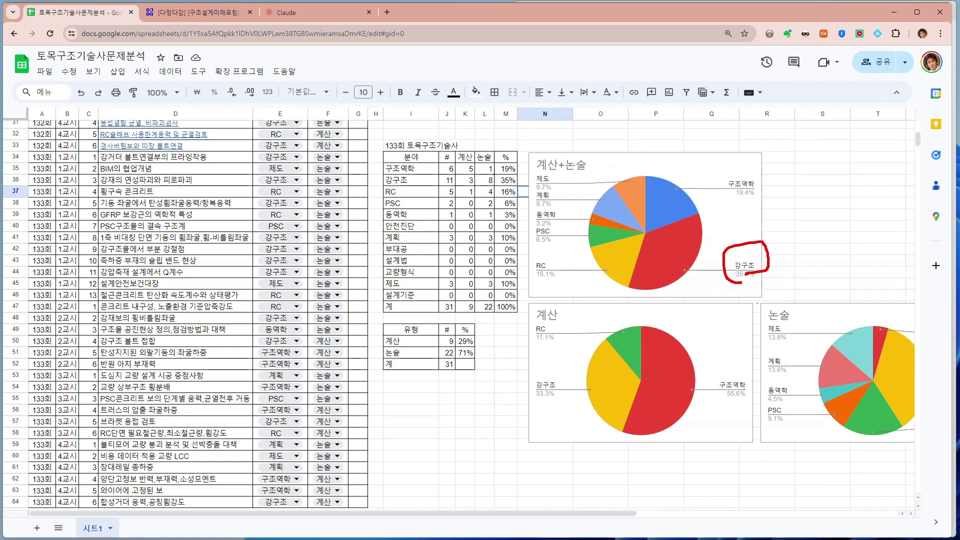
left_click_drag(570, 306, 580, 308)
left_click_drag(726, 401, 749, 400)
left_click_drag(569, 371, 577, 370)
key("Escape")
Step: Bring the whole 133회 논술 chart into view, underline the 강구조 share and tick 강구조 and RC in red
left_click_drag(627, 513, 701, 513)
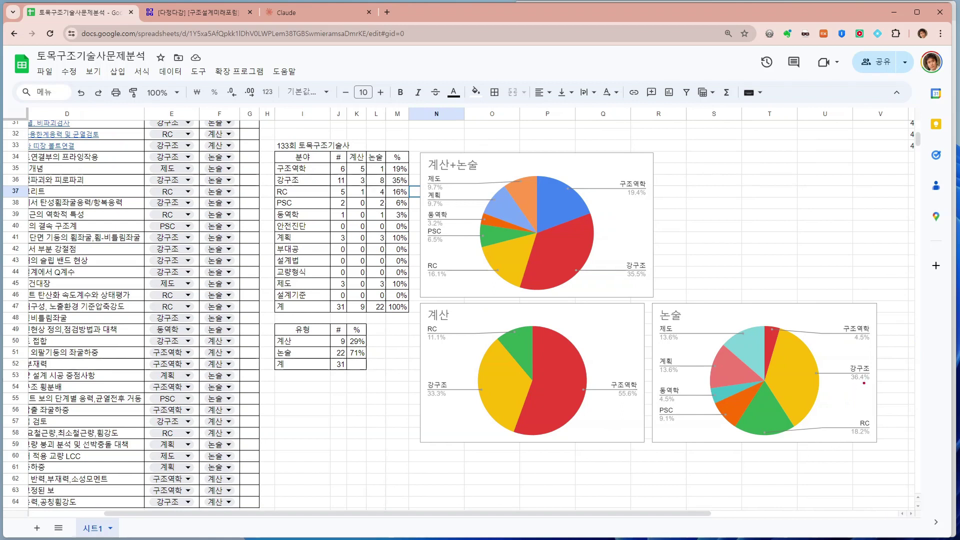
left_click_drag(849, 384, 869, 385)
left_click_drag(844, 419, 855, 414)
left_click_drag(839, 360, 846, 359)
left_click_drag(784, 439, 792, 441)
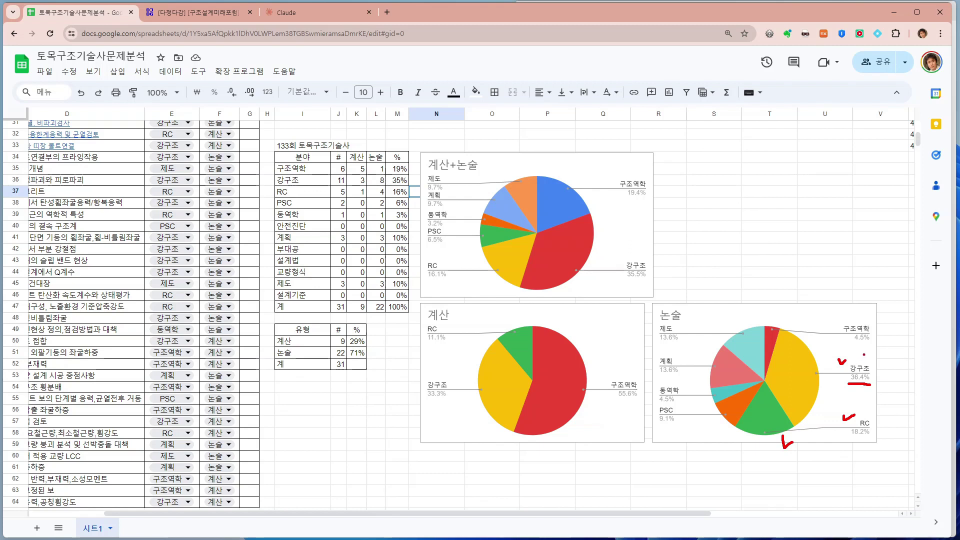
left_click_drag(878, 363, 888, 358)
mouse_move(795, 438)
left_mouse_down()
mouse_move(800, 450)
mouse_move(807, 442)
left_mouse_up()
left_click_drag(880, 364, 893, 356)
Step: Tick 구조역학 on the 계산 chart, encircle the 강구조, RC and PSC slices of the 논술 chart, and clear all red marks
mouse_move(615, 366)
left_mouse_down()
mouse_move(620, 373)
mouse_move(629, 357)
left_mouse_up()
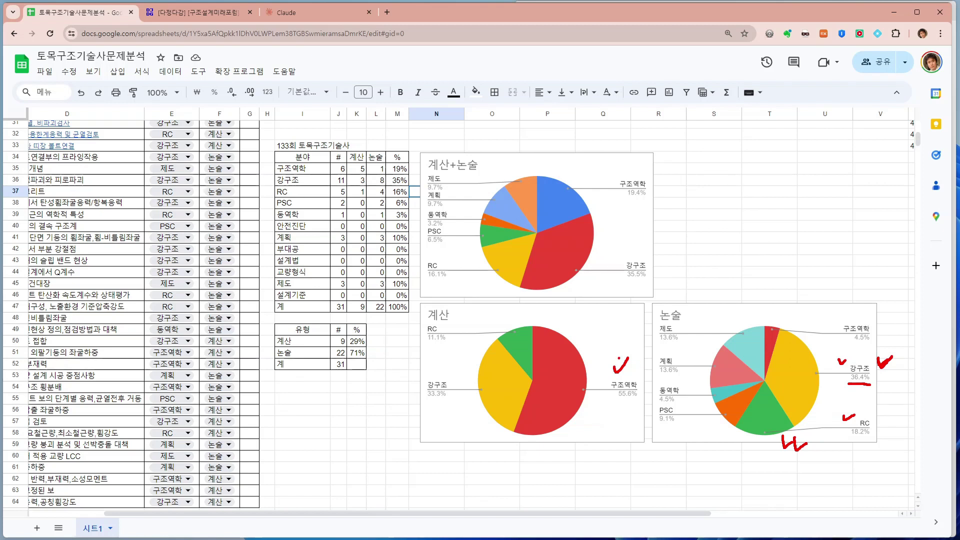
mouse_move(493, 368)
left_mouse_down()
mouse_move(496, 332)
mouse_move(490, 365)
left_mouse_up()
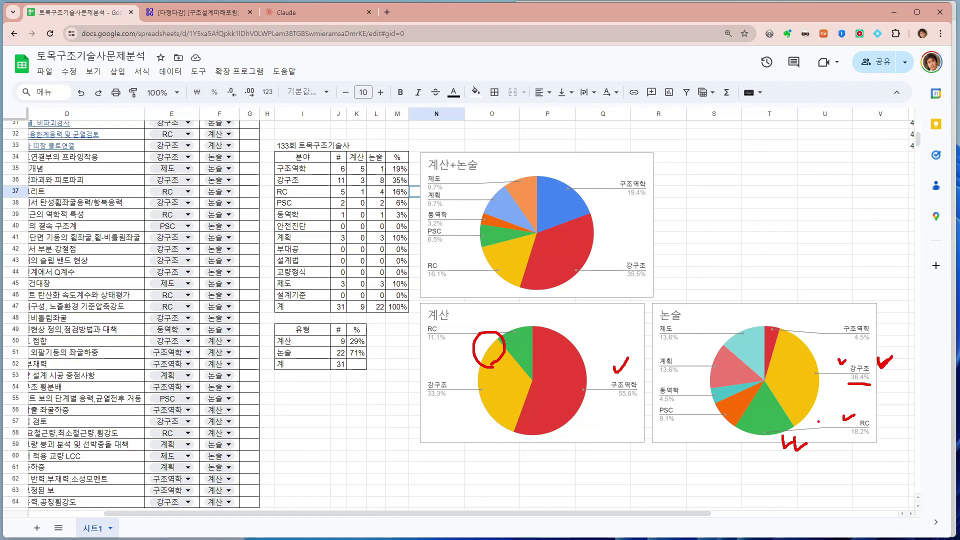
mouse_move(757, 448)
left_mouse_down()
mouse_move(730, 446)
mouse_move(730, 400)
mouse_move(762, 379)
mouse_move(783, 327)
mouse_move(845, 361)
mouse_move(799, 438)
mouse_move(766, 447)
left_mouse_up()
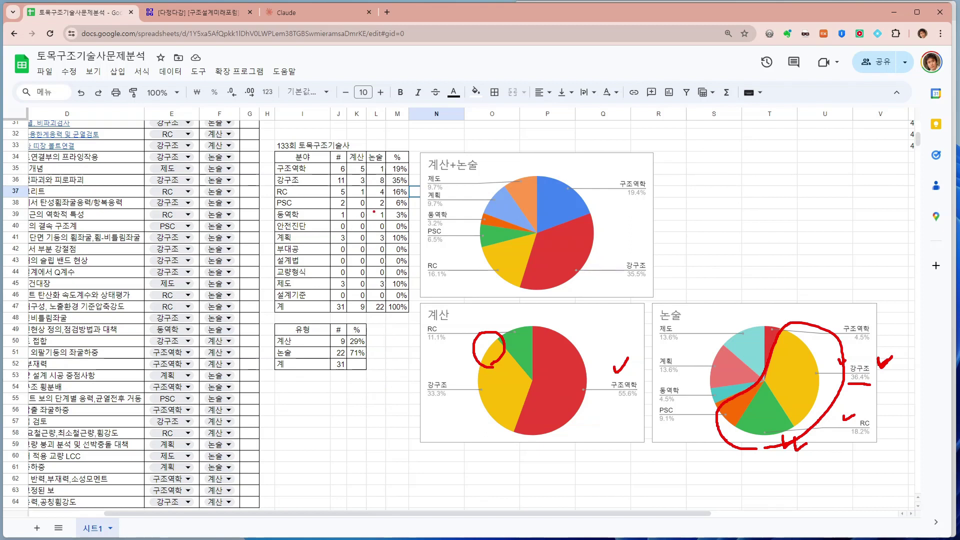
left_click_drag(373, 208, 380, 208)
left_click_drag(125, 326, 138, 318)
mouse_move(375, 215)
left_mouse_down()
mouse_move(388, 220)
mouse_move(376, 218)
left_mouse_up()
key("Escape")
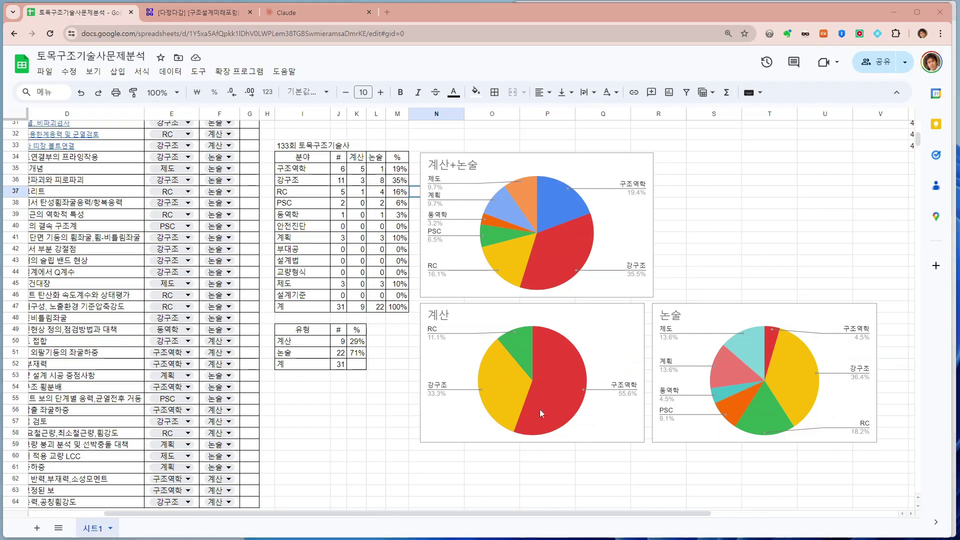
scroll(425, 510, "left", 3)
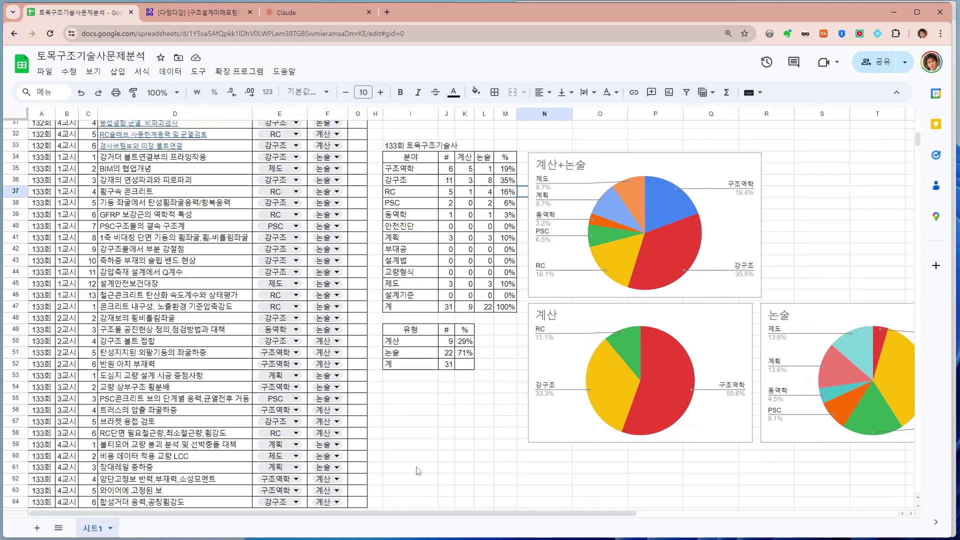
Step: Review the 133회 field and question-type tables, checking the 계산 count for 구조역학, and look back at the 132회 tables and charts
left_click(432, 437)
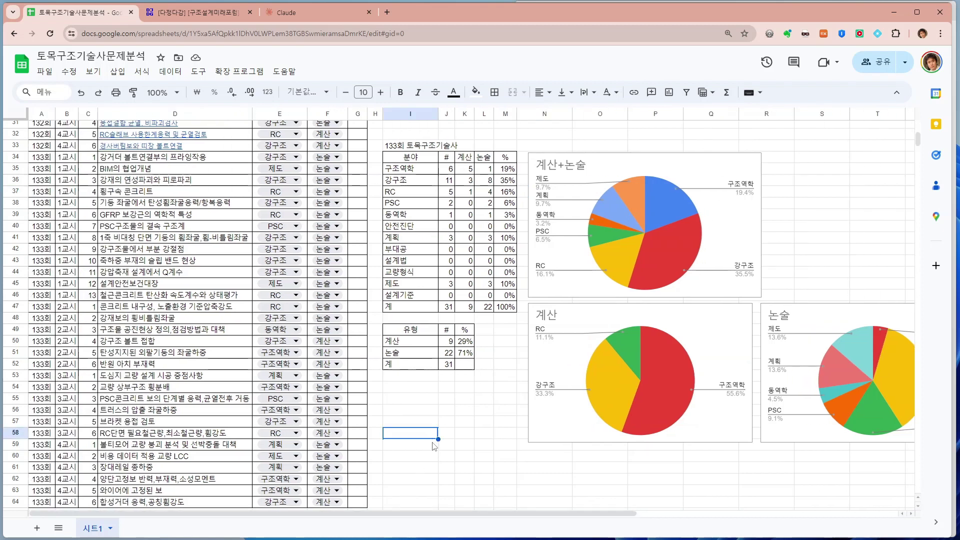
left_click(441, 414)
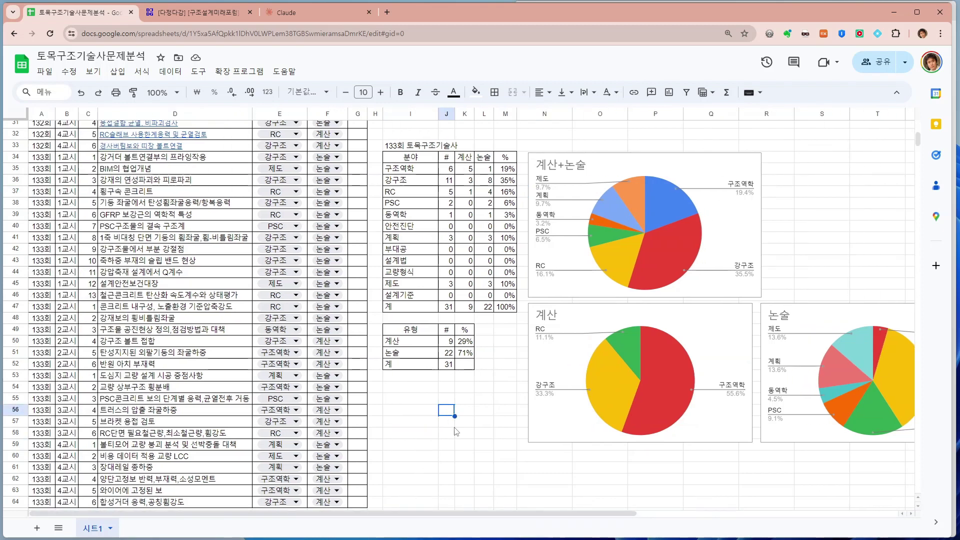
left_click(467, 174)
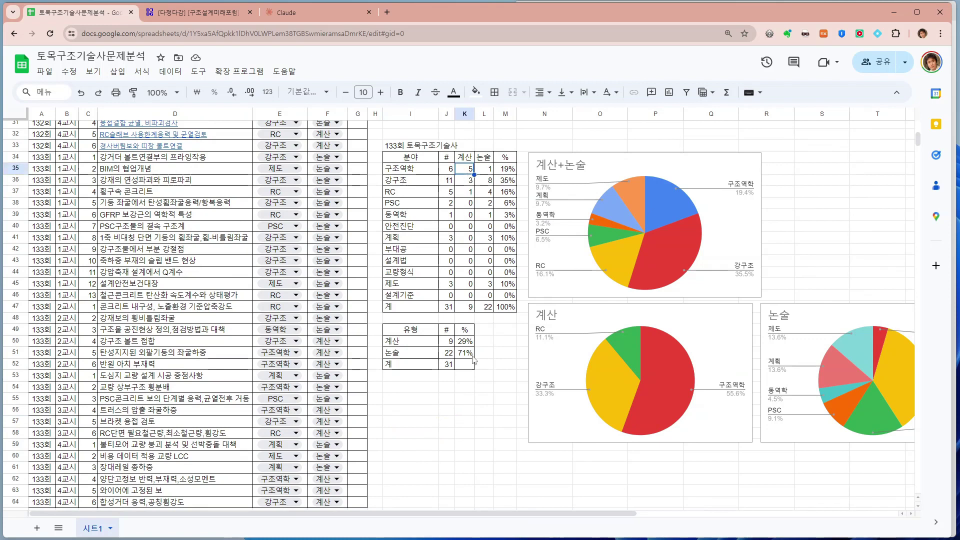
left_click(463, 389)
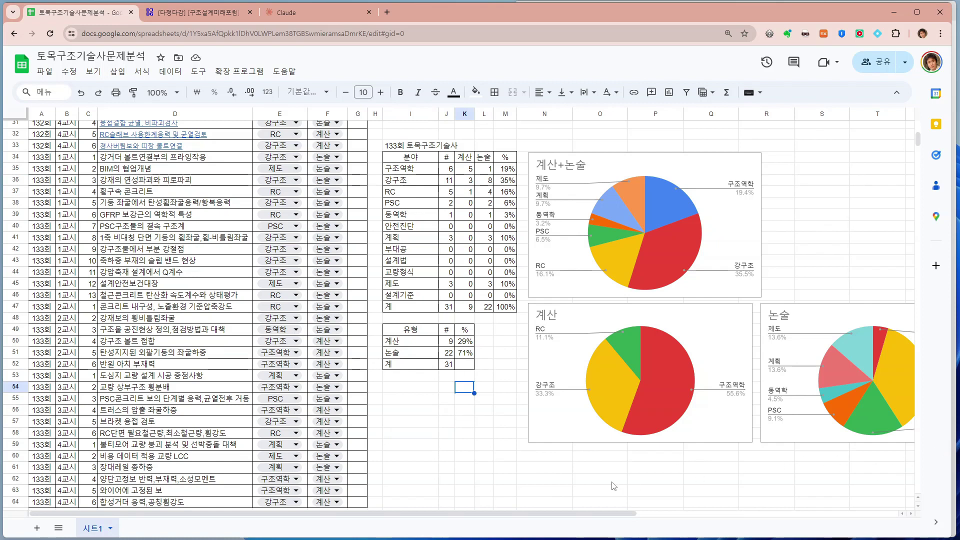
left_click(506, 473)
scroll(484, 462, "up", 6)
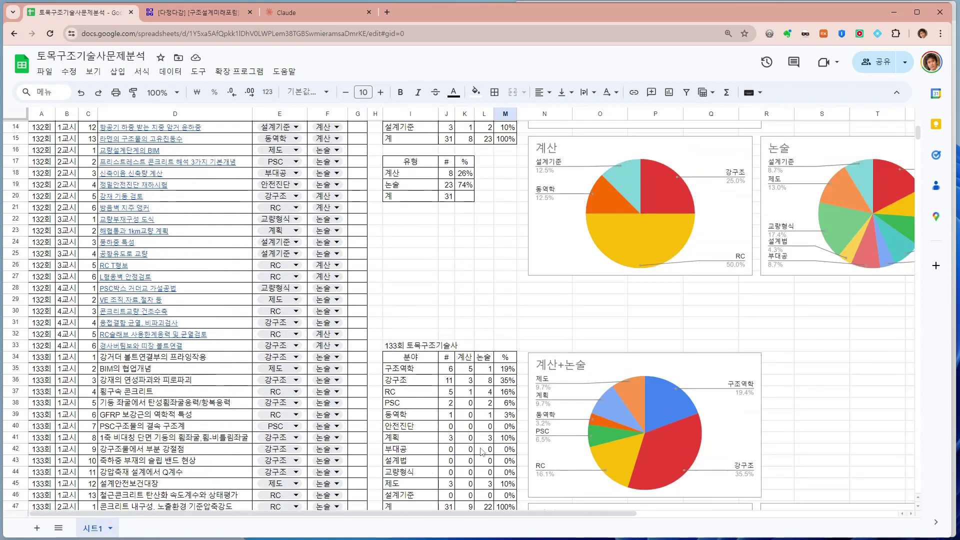
Step: Switch to the 구조설계미래포럼 page and look over the 133회 토목구조기술사 exam post and its list of question threads
key("ctrl+Tab")
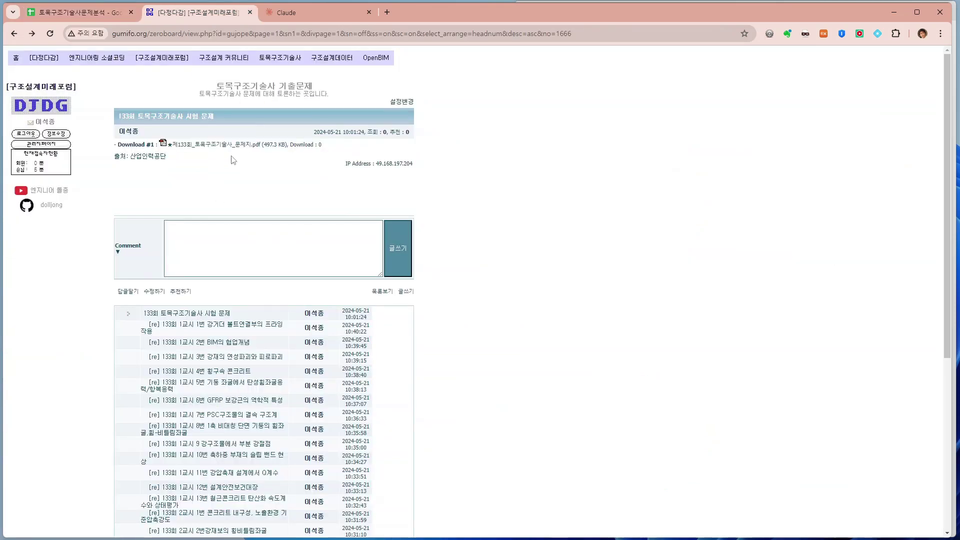
scroll(280, 270, "down", 6)
scroll(217, 88, "up", 5)
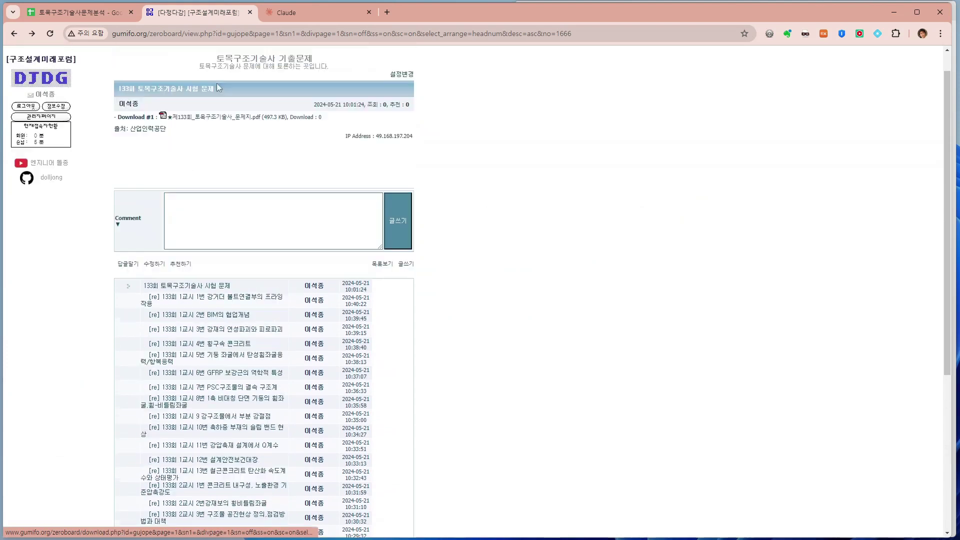
Step: Return to the 토목구조기술사문제분석 spreadsheet and compare the 132회 계산 and 논술 charts with the 133회 tables and charts
left_click(96, 15)
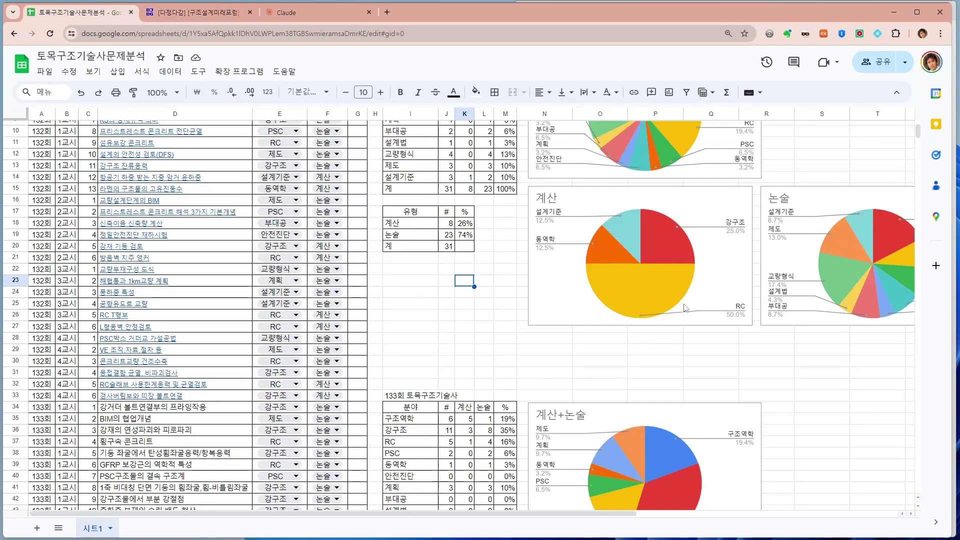
left_click(483, 355)
left_click(420, 353)
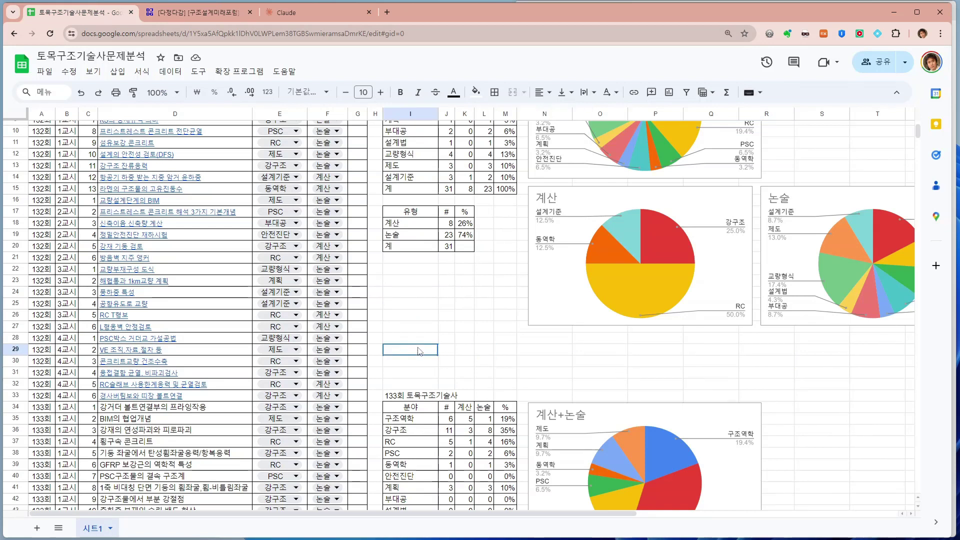
left_click(490, 350)
left_click(560, 356)
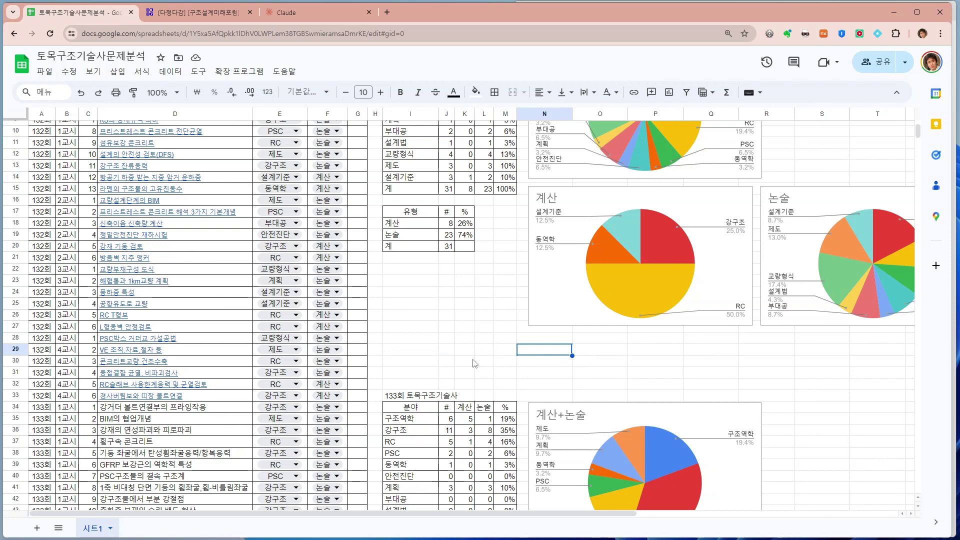
left_click(464, 361)
scroll(535, 362, "down", 2)
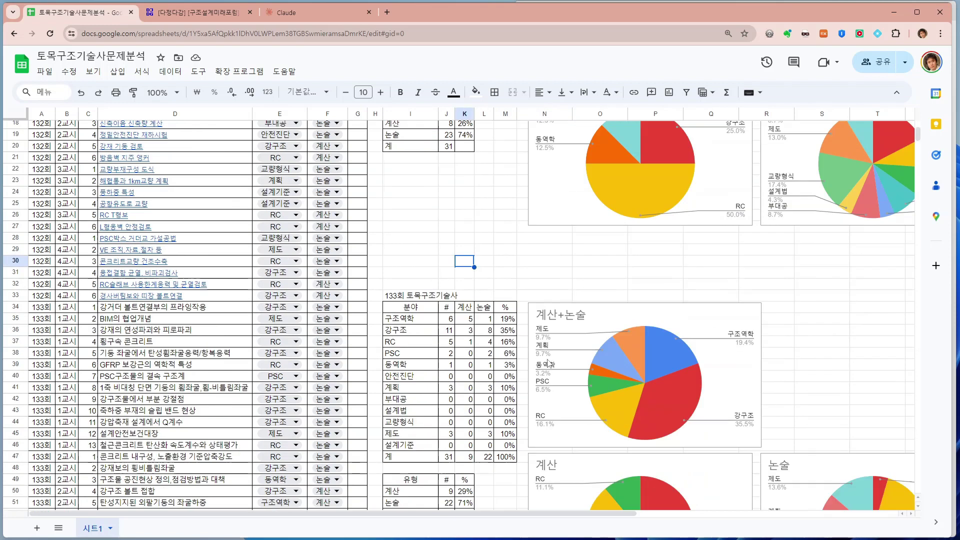
left_click(814, 365)
scroll(813, 365, "down", 1)
left_click(815, 365)
scroll(815, 364, "down", 2)
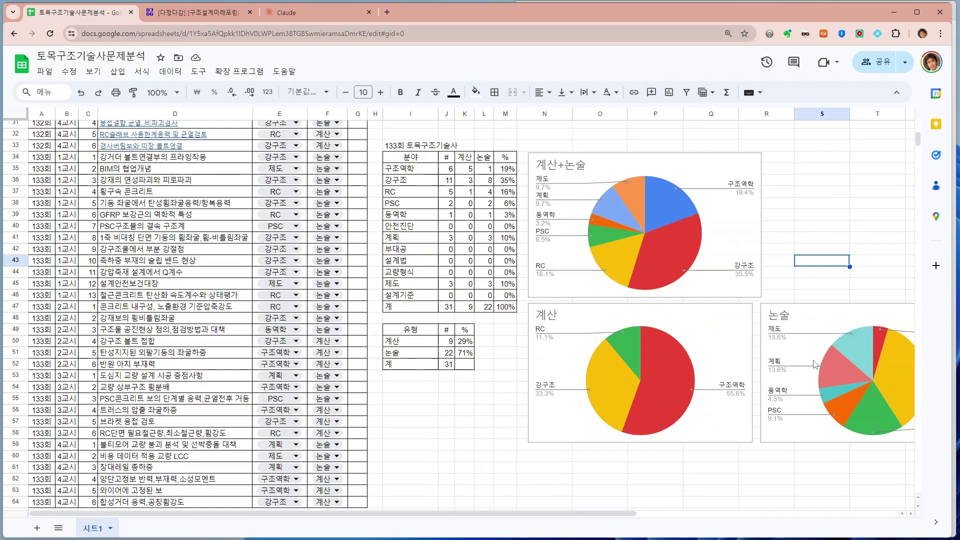
left_click(471, 412)
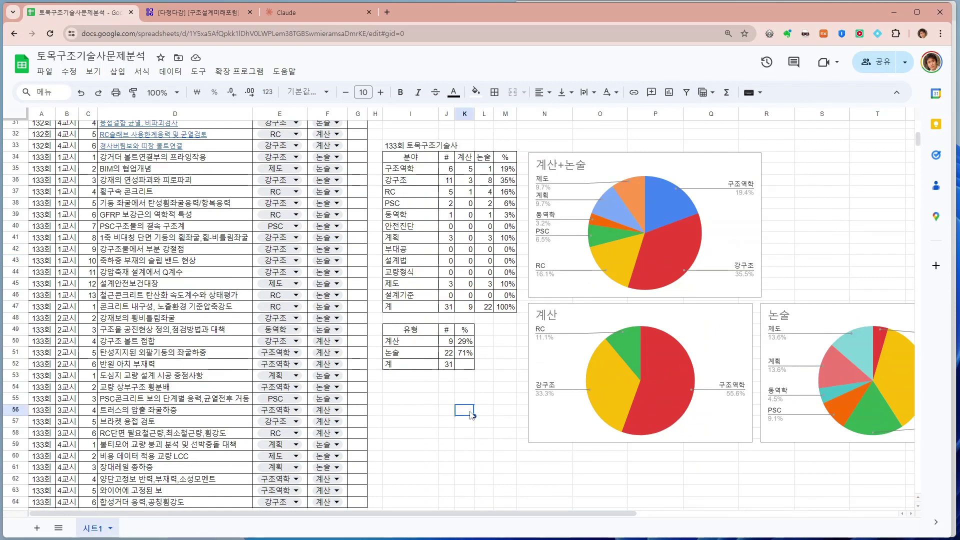